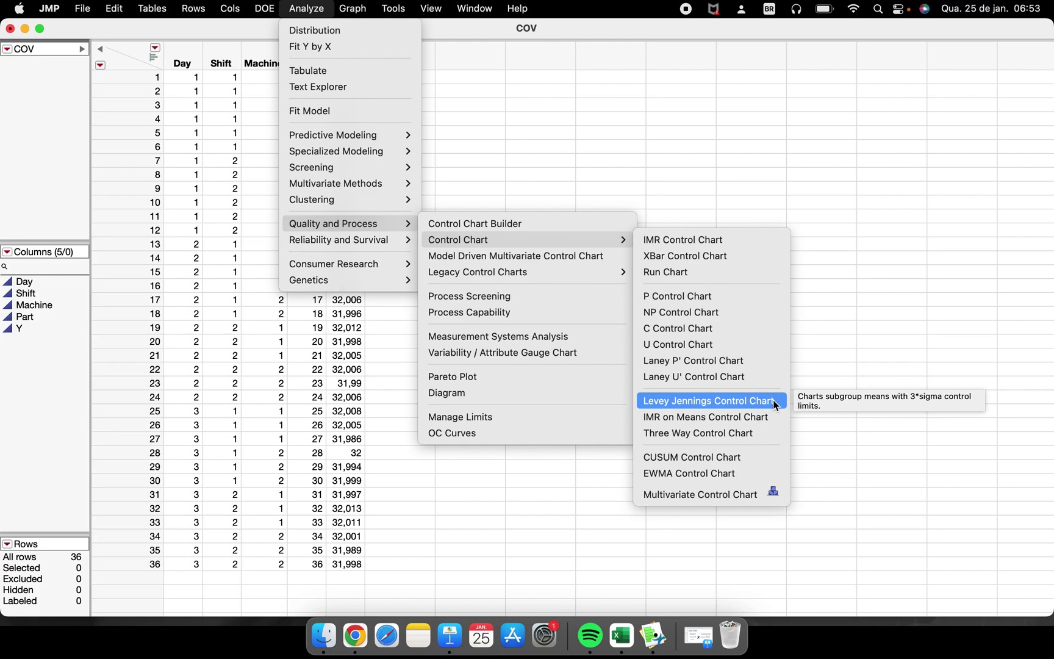
# Step: Create an IMR control chart with column Y in the Y role and examine its limit summaries
pyautogui.click(768, 240)
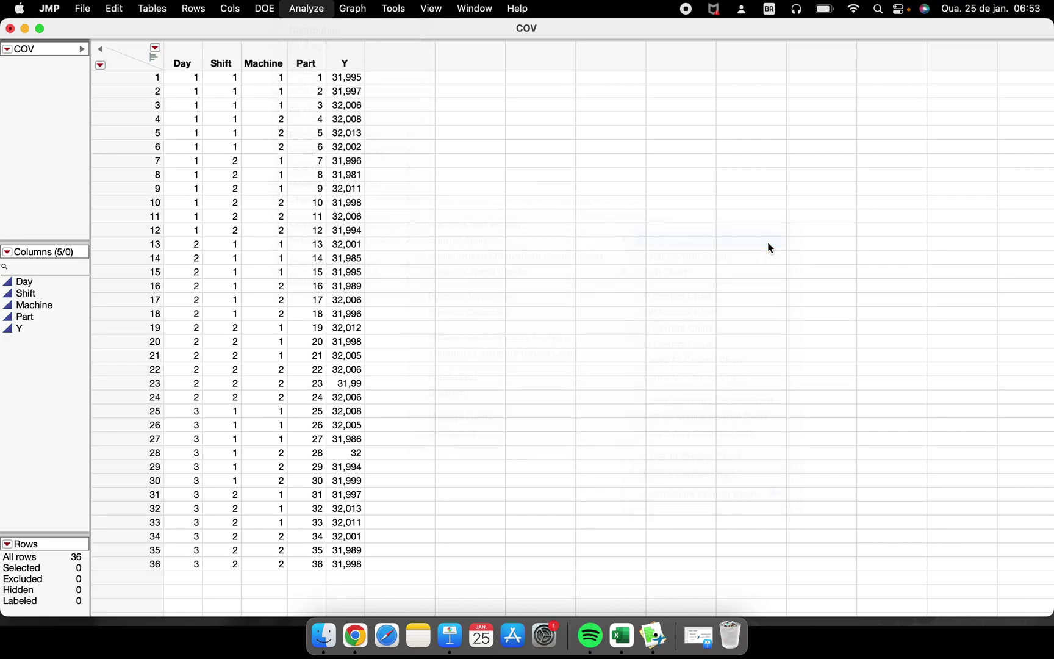
pyautogui.moveTo(410, 119); pyautogui.dragTo(493, 78)
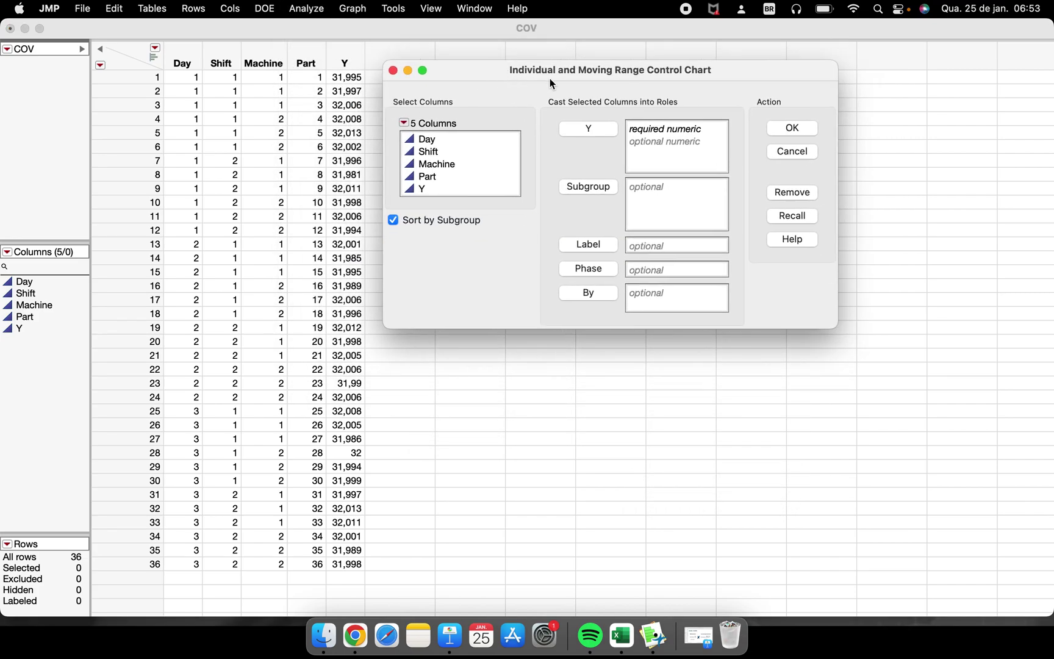
pyautogui.click(449, 192)
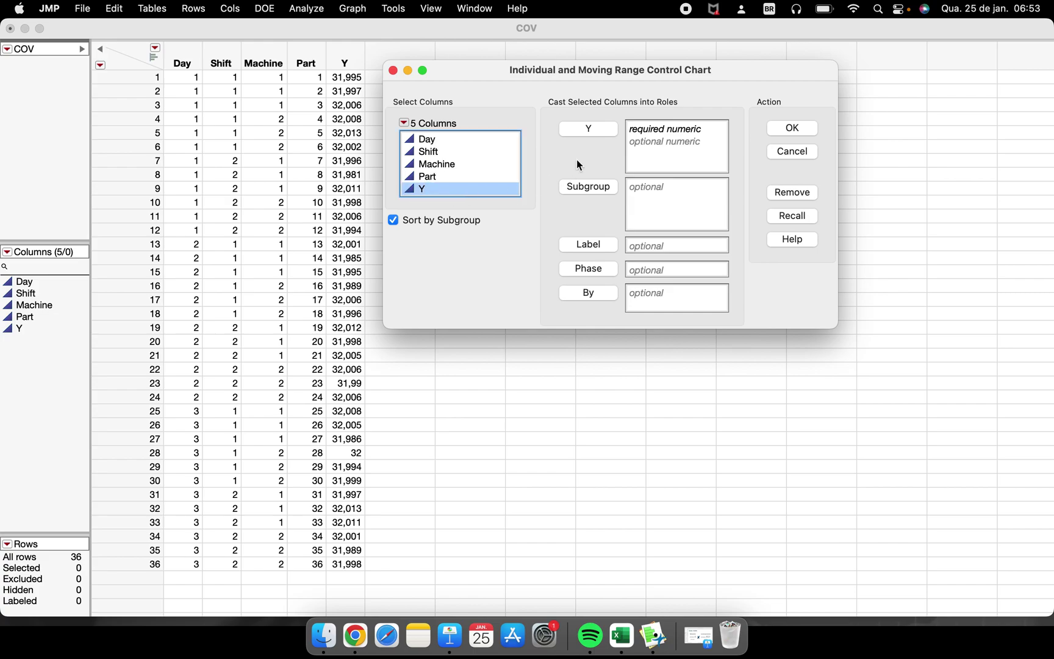
pyautogui.click(595, 136)
pyautogui.click(796, 130)
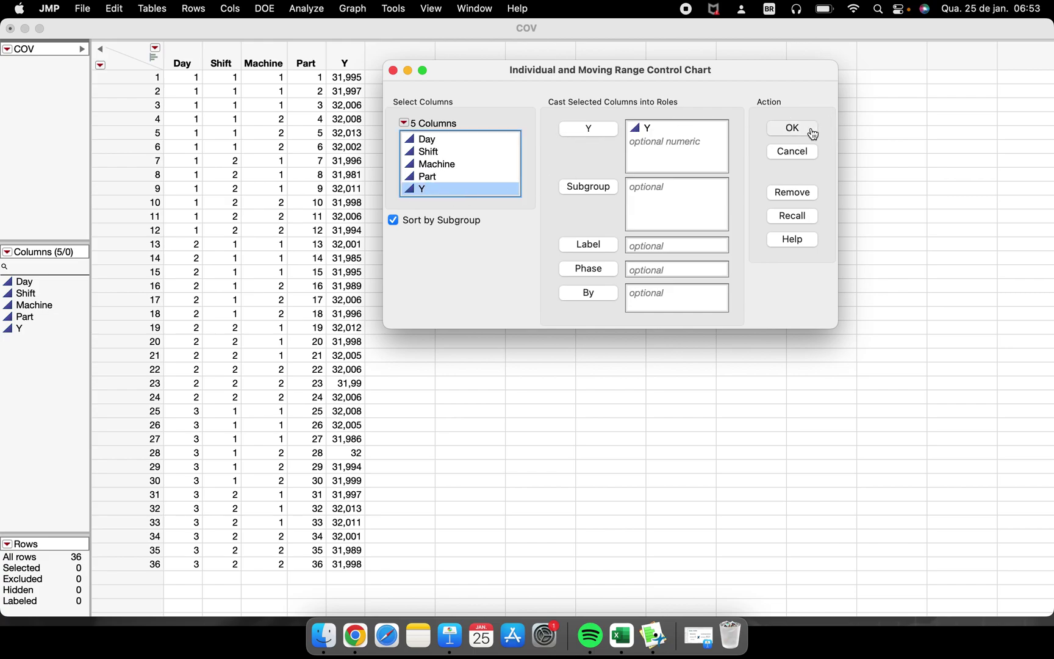
pyautogui.moveTo(473, 185); pyautogui.dragTo(330, 74)
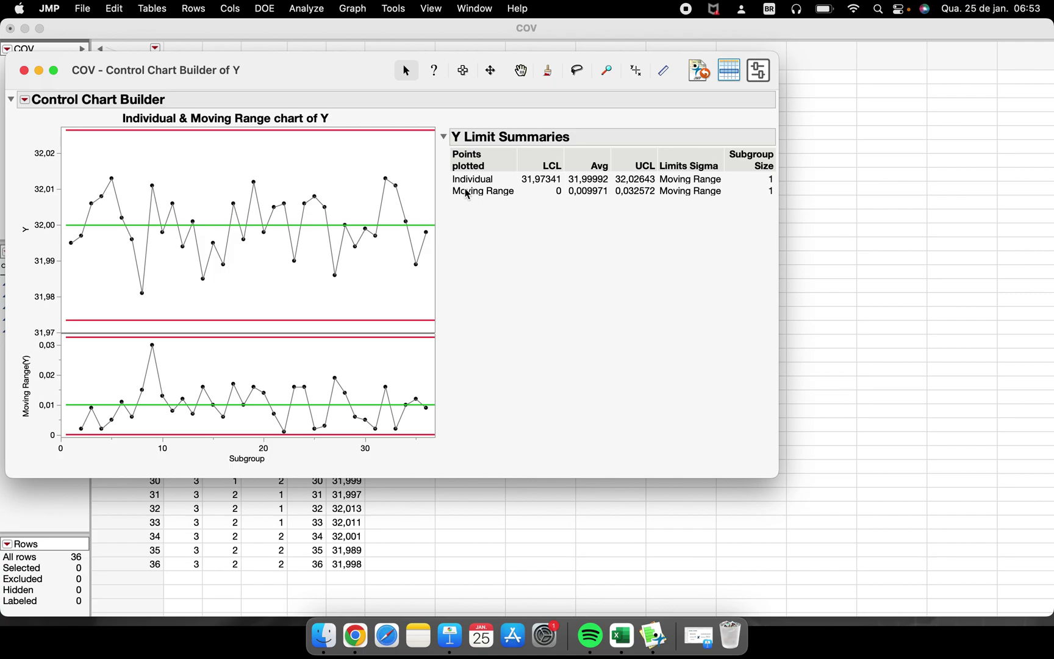
pyautogui.moveTo(455, 199)
pyautogui.mouseDown()
pyautogui.moveTo(514, 193)
pyautogui.moveTo(471, 189)
pyautogui.mouseUp()
pyautogui.moveTo(467, 340)
pyautogui.mouseDown()
pyautogui.moveTo(64, 326)
pyautogui.moveTo(12, 463)
pyautogui.moveTo(393, 489)
pyautogui.moveTo(508, 334)
pyautogui.moveTo(455, 313)
pyautogui.mouseUp()
# Step: Create a Levey Jennings control chart from the same data with column Y in the Y role
pyautogui.click(306, 9)
pyautogui.moveTo(386, 224)
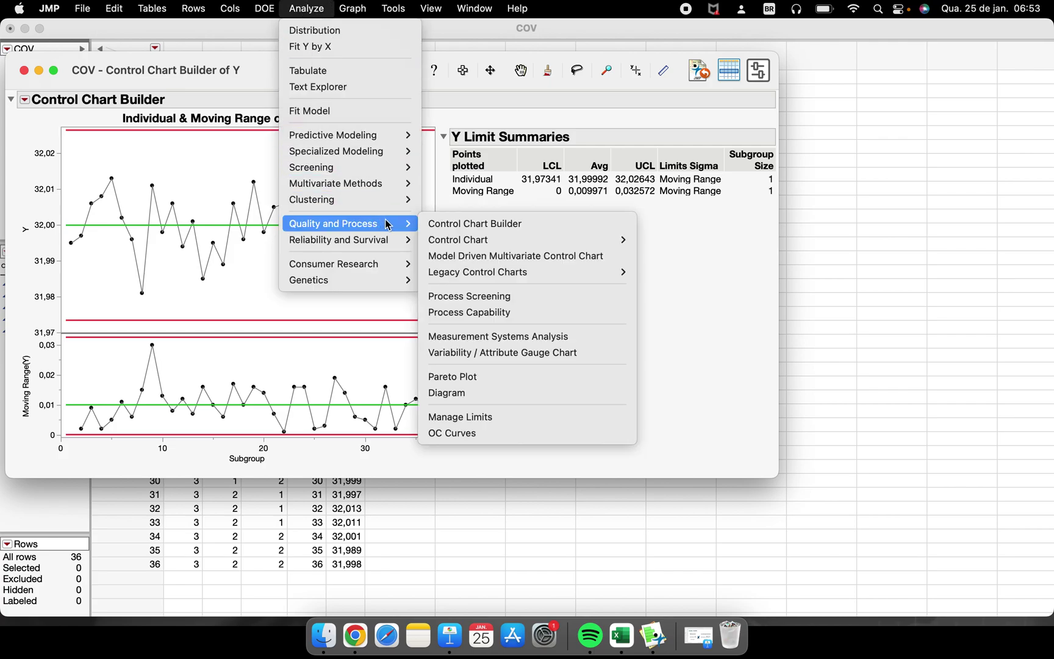
pyautogui.moveTo(499, 240)
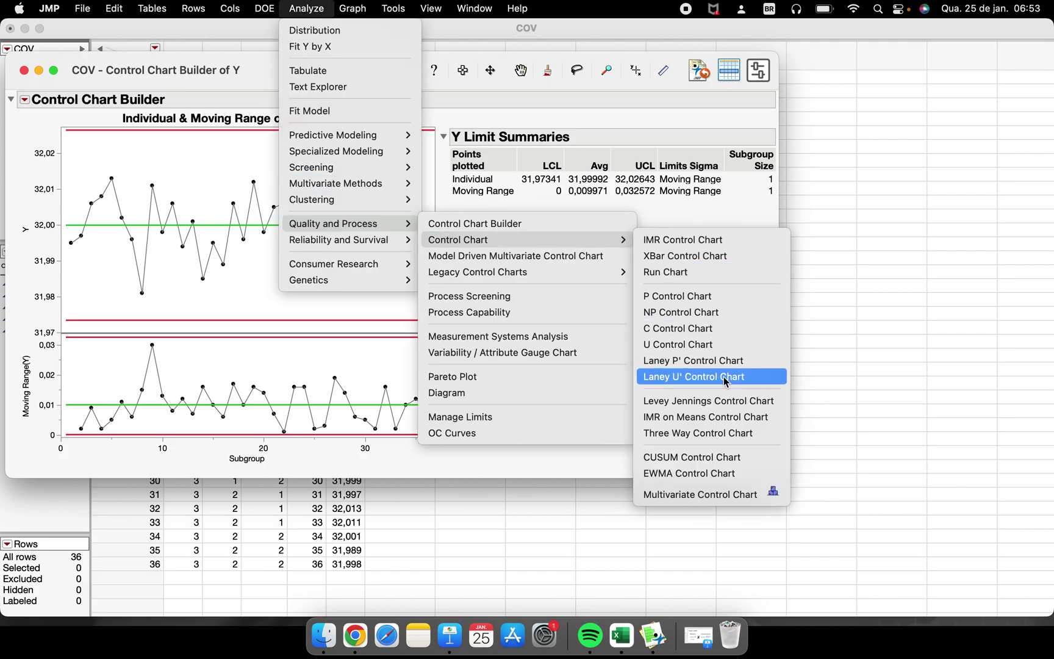
pyautogui.click(734, 402)
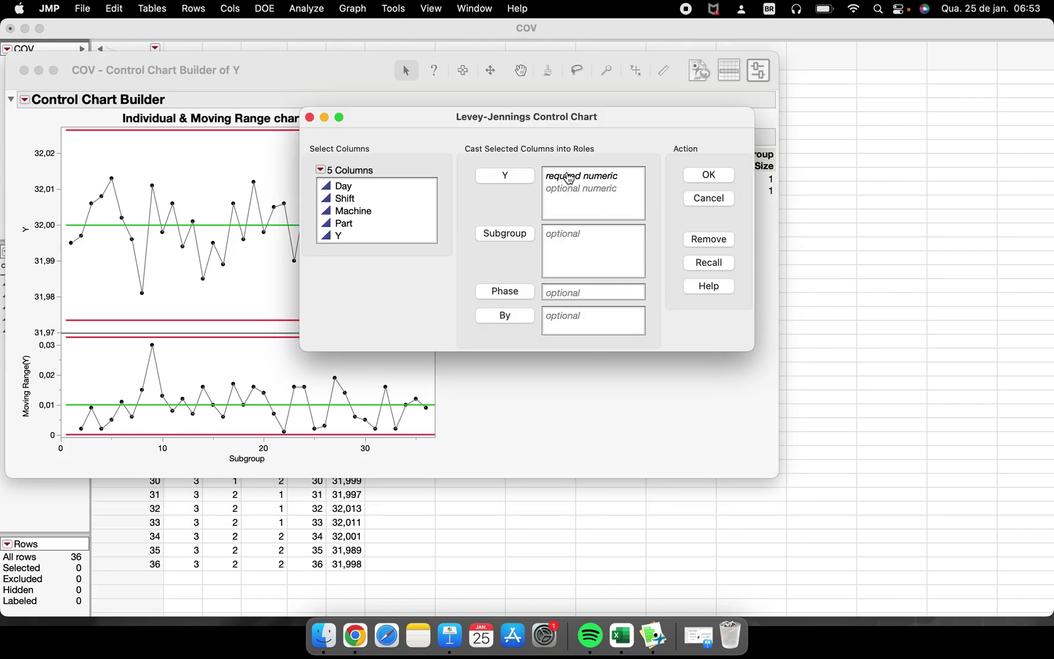
pyautogui.moveTo(509, 119); pyautogui.dragTo(646, 201)
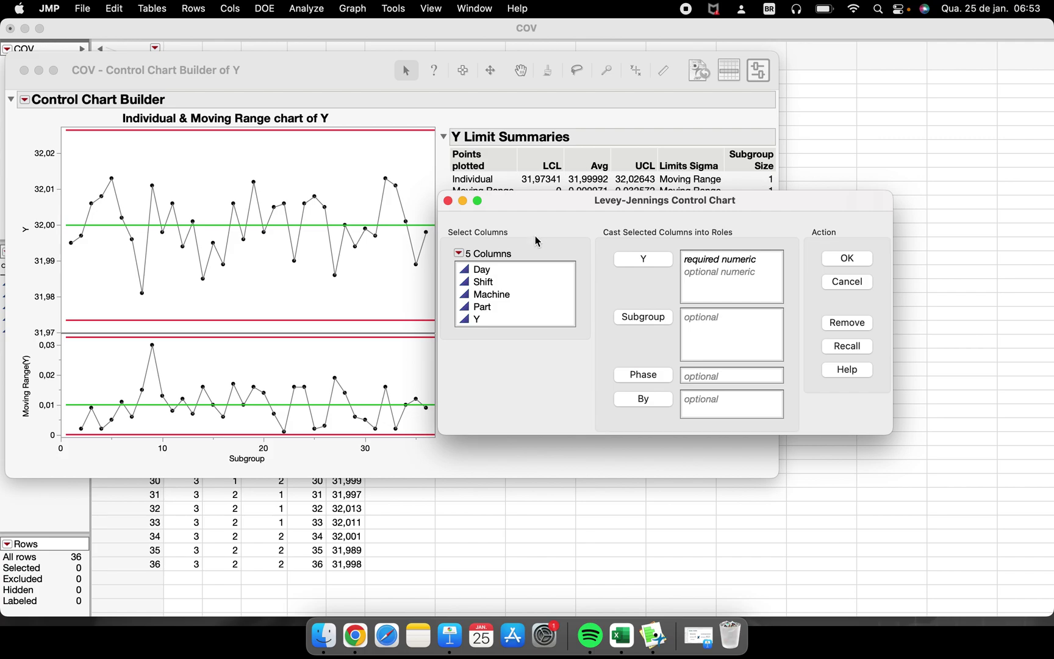
pyautogui.click(497, 319)
pyautogui.click(644, 261)
pyautogui.click(847, 258)
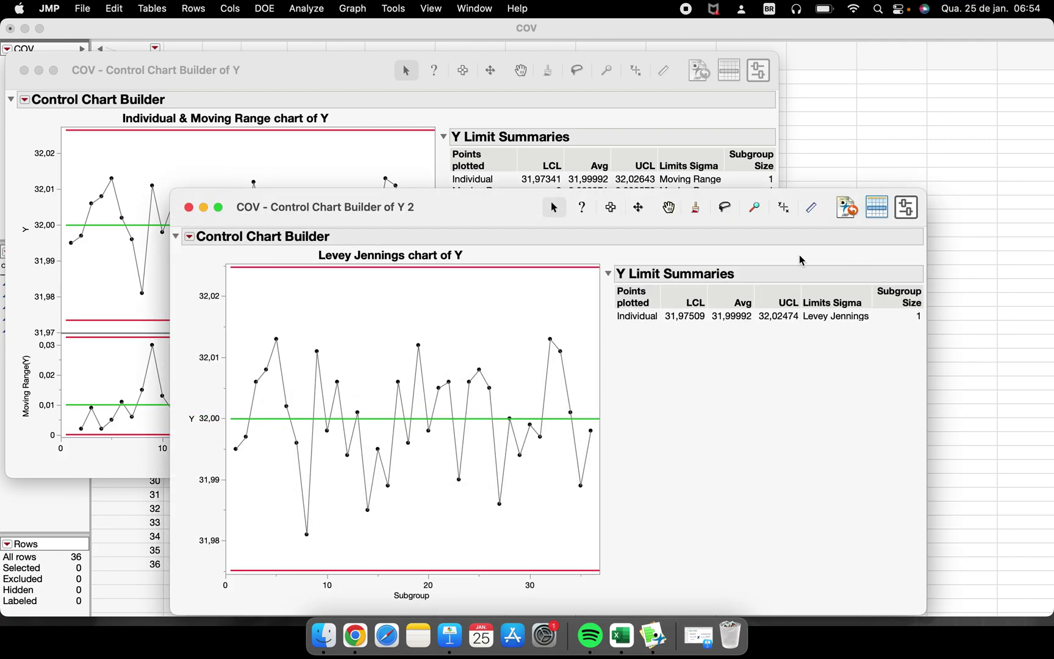
# Step: Place the Levey Jennings chart window beside the IMR chart window, keeping the IMR limit summaries in view
pyautogui.moveTo(434, 212); pyautogui.dragTo(711, 97)
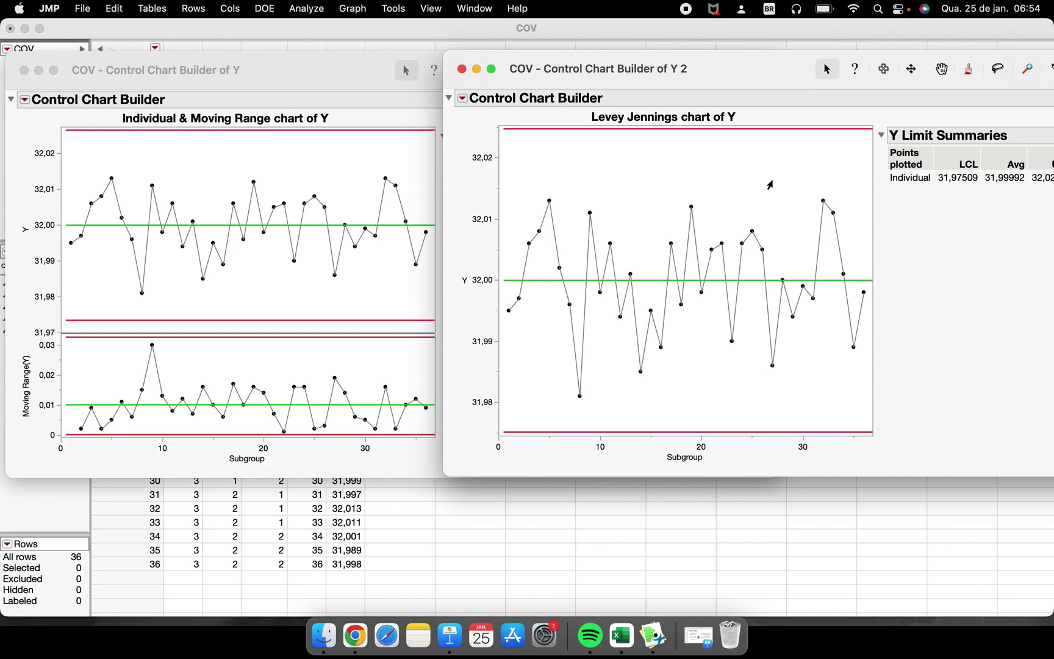
pyautogui.moveTo(599, 100); pyautogui.dragTo(800, 99)
pyautogui.moveTo(495, 90); pyautogui.dragTo(211, 90)
pyautogui.moveTo(816, 85); pyautogui.dragTo(638, 76)
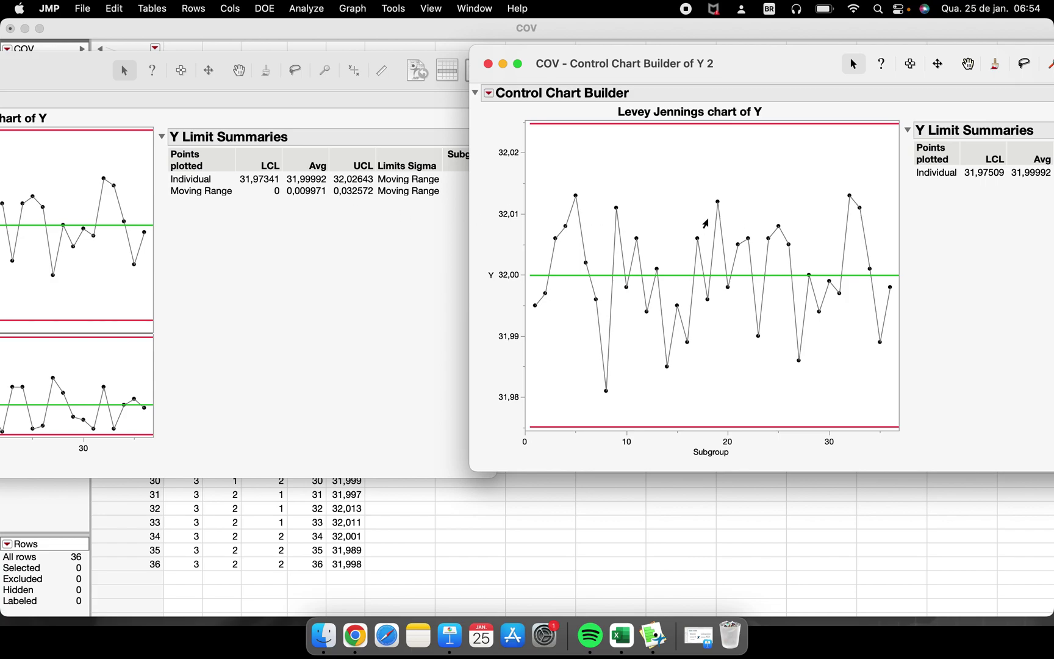
# Step: Compare the control limits and the Limits Sigma method in the limit summaries of the IMR and Levey Jennings charts
pyautogui.click(389, 200)
pyautogui.click(369, 203)
pyautogui.moveTo(369, 203)
pyautogui.mouseDown()
pyautogui.moveTo(424, 206)
pyautogui.moveTo(444, 189)
pyautogui.moveTo(434, 153)
pyautogui.moveTo(373, 164)
pyautogui.moveTo(368, 186)
pyautogui.moveTo(396, 207)
pyautogui.moveTo(440, 200)
pyautogui.moveTo(438, 149)
pyautogui.moveTo(385, 146)
pyautogui.moveTo(366, 183)
pyautogui.moveTo(387, 215)
pyautogui.moveTo(444, 183)
pyautogui.moveTo(406, 143)
pyautogui.moveTo(368, 174)
pyautogui.moveTo(402, 213)
pyautogui.moveTo(428, 207)
pyautogui.mouseUp()
pyautogui.click(1000, 272)
pyautogui.moveTo(800, 67); pyautogui.dragTo(488, 80)
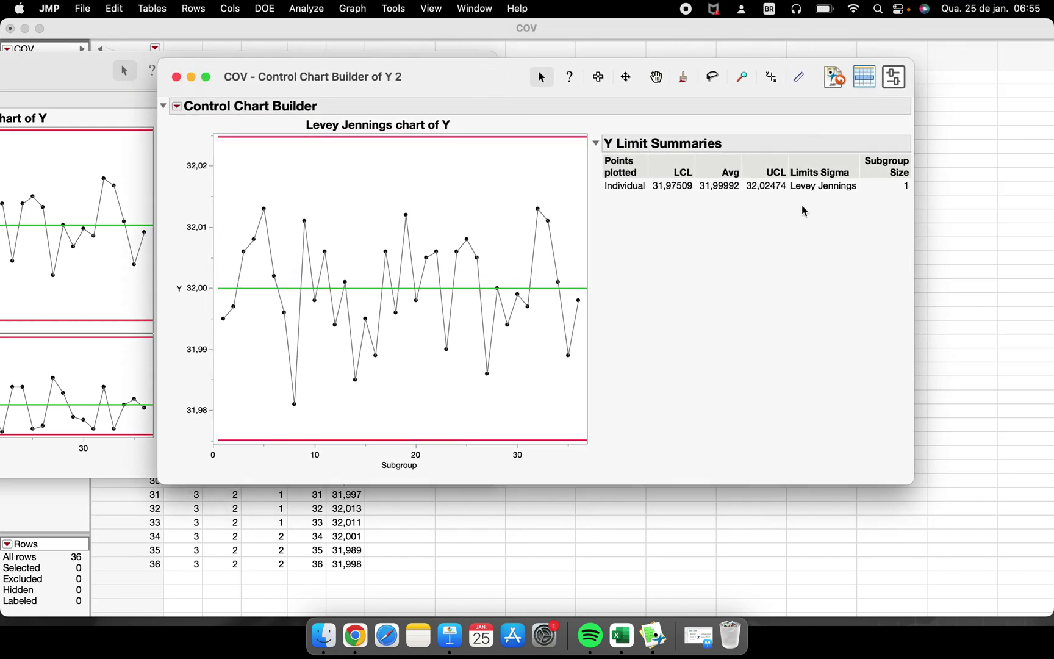
pyautogui.moveTo(787, 198)
pyautogui.mouseDown()
pyautogui.moveTo(838, 201)
pyautogui.moveTo(862, 182)
pyautogui.moveTo(779, 153)
pyautogui.moveTo(811, 202)
pyautogui.mouseUp()
pyautogui.moveTo(436, 89); pyautogui.dragTo(792, 86)
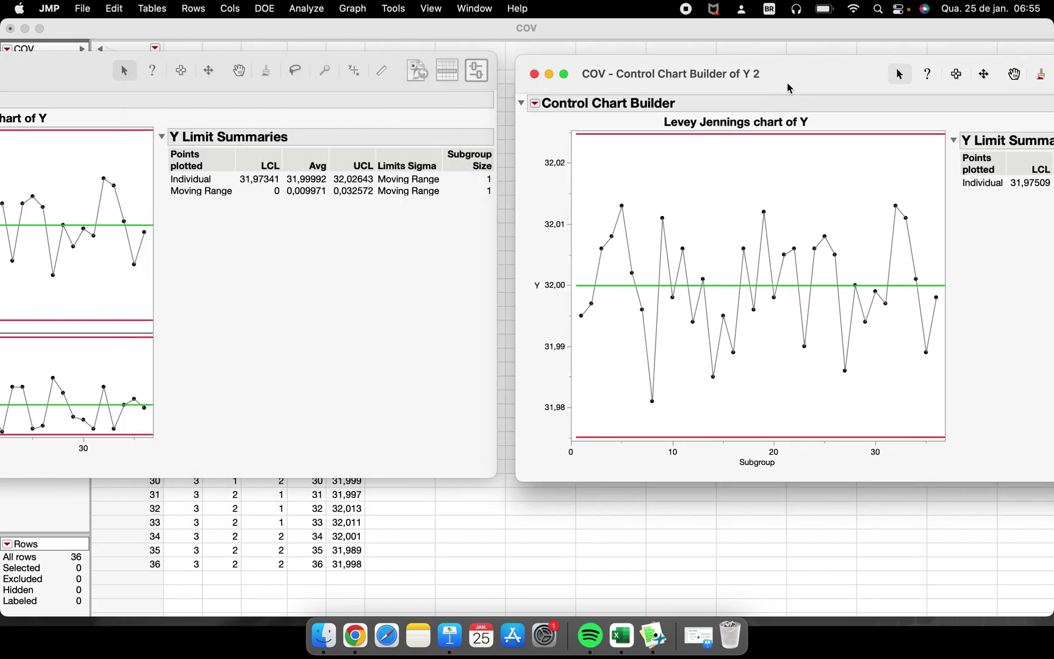
# Step: Bring the IMR chart to the front, then switch to the Keynote presentation "10. Cp-Cpk e Pp-Ppk - GB - Plana" and review its sigma formulas
pyautogui.click(429, 101)
pyautogui.moveTo(93, 77); pyautogui.dragTo(353, 80)
pyautogui.click(698, 636)
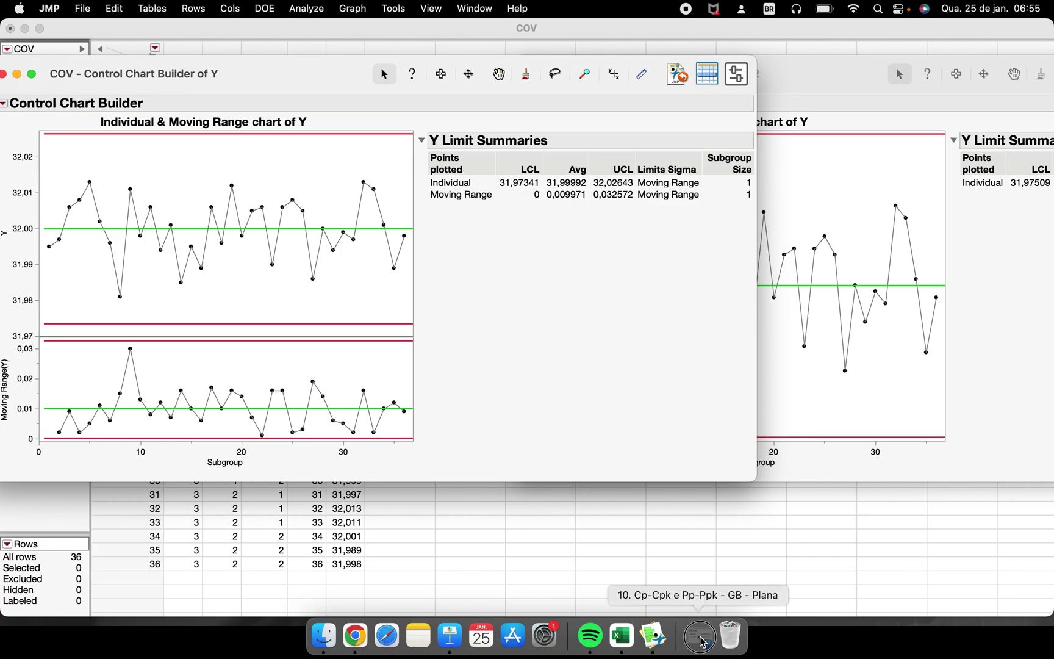
pyautogui.moveTo(412, 107); pyautogui.dragTo(532, 272)
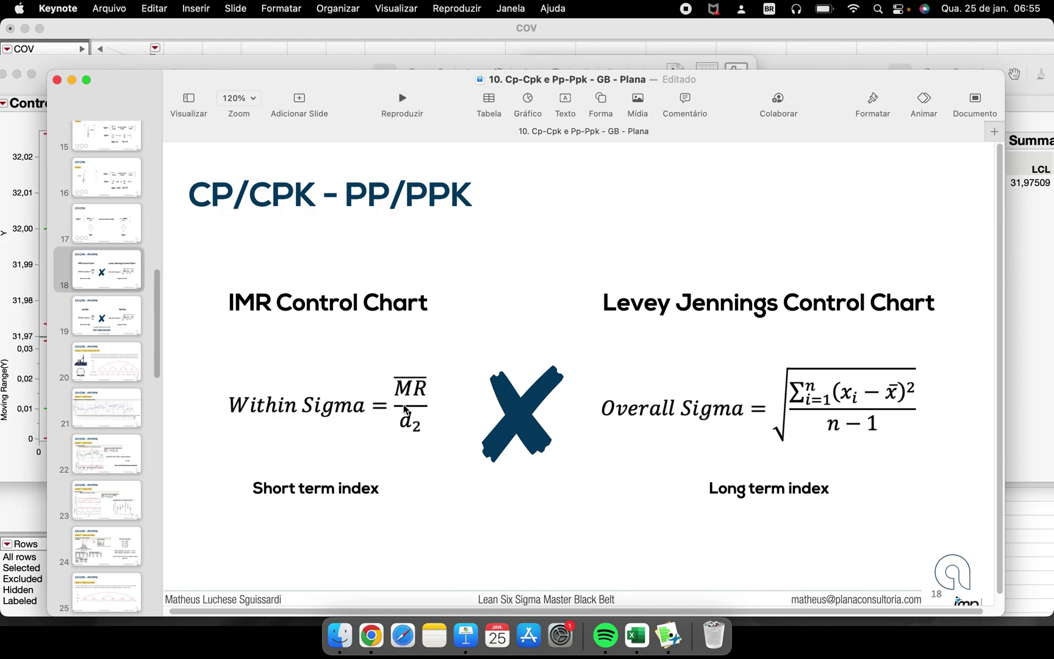
# Step: Compare the IMR chart's moving range average with the Within Sigma formula on the Keynote slide
pyautogui.click(26, 466)
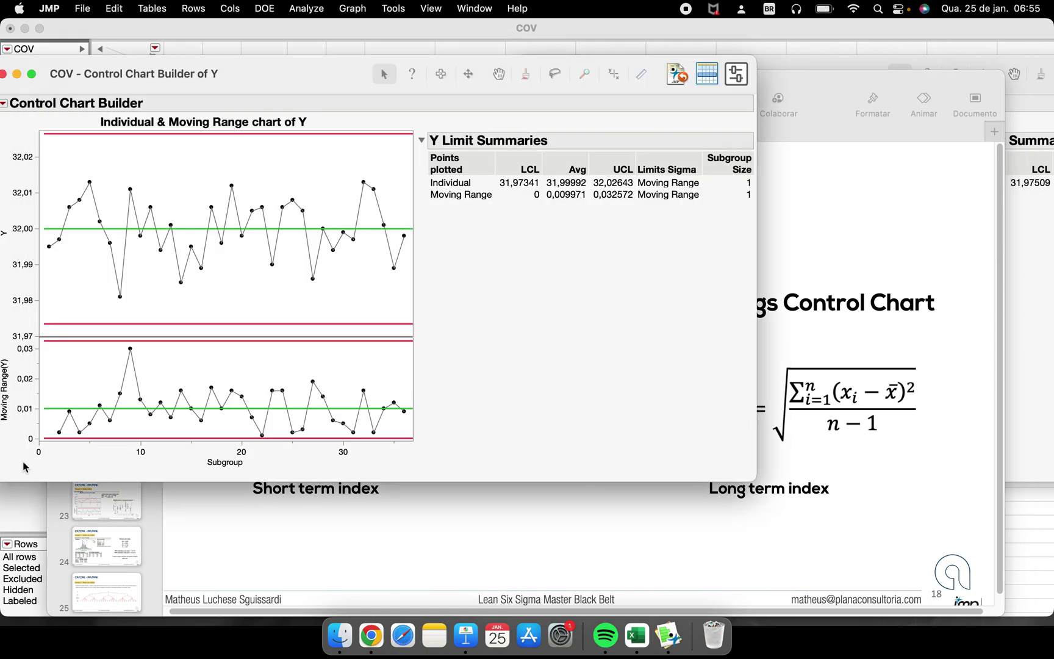
pyautogui.click(547, 508)
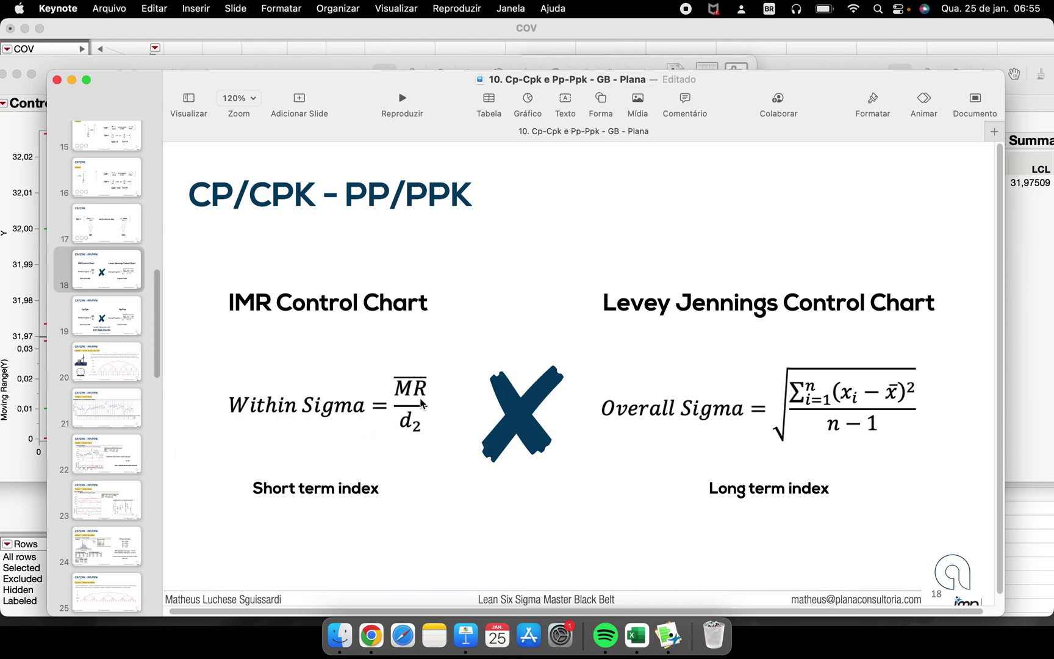
pyautogui.click(13, 431)
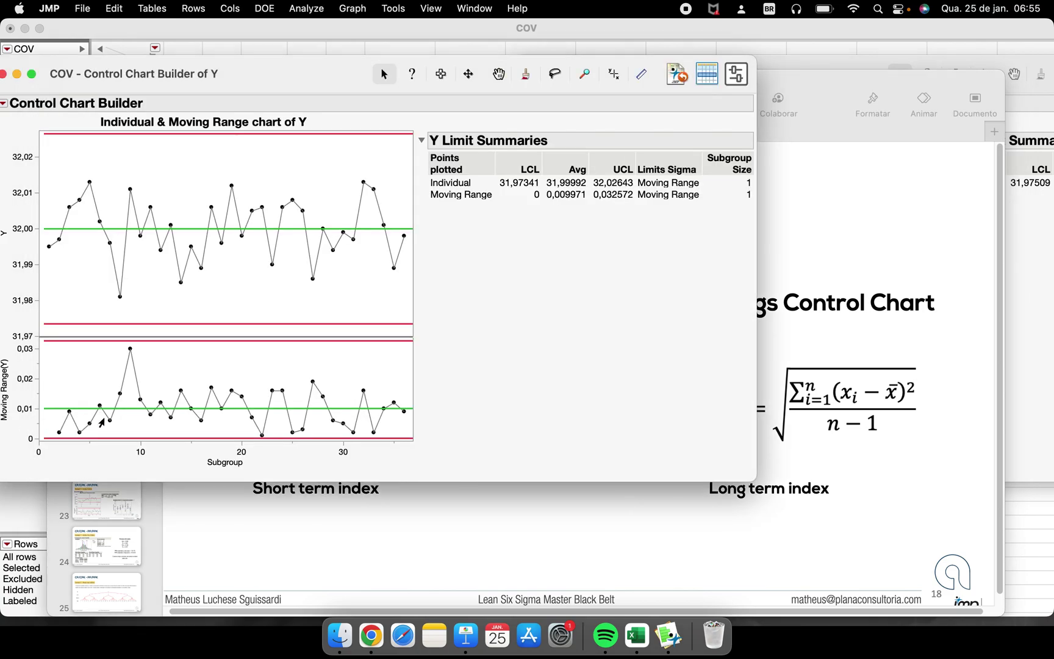
pyautogui.moveTo(552, 204); pyautogui.dragTo(572, 207)
pyautogui.click(577, 519)
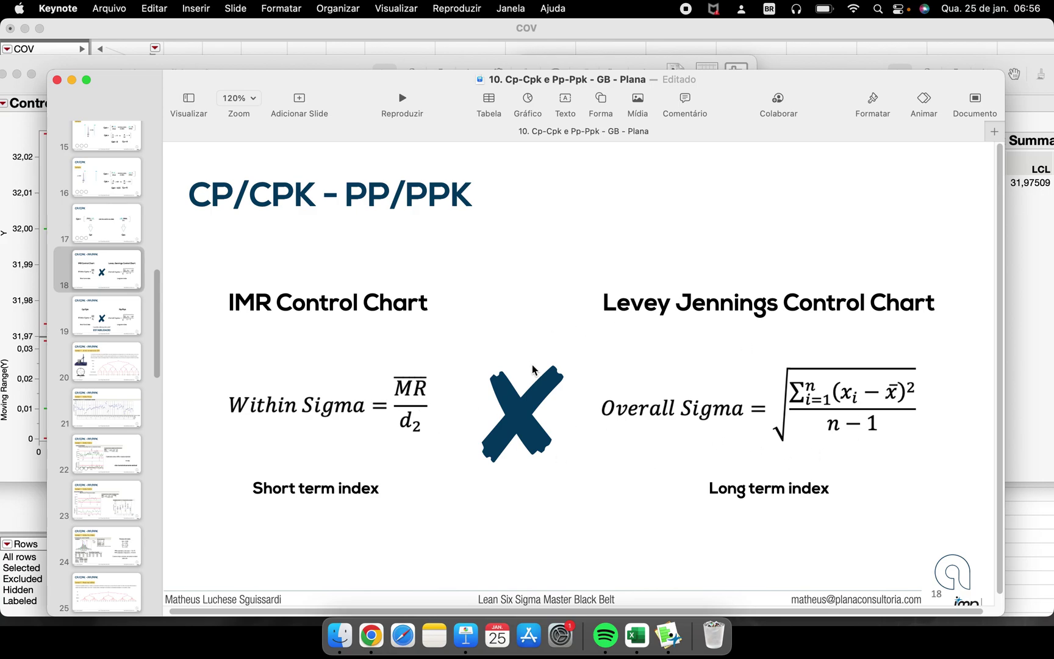
# Step: Switch back to JMP and bring both the IMR and Levey Jennings chart windows in front of the presentation
pyautogui.click(600, 67)
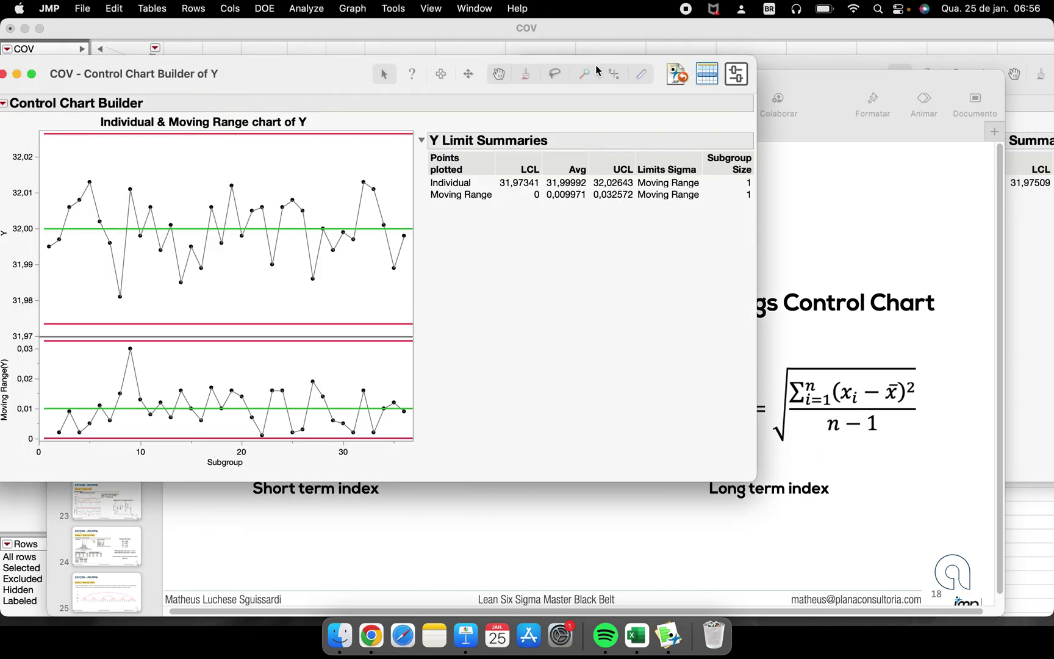
pyautogui.moveTo(329, 73); pyautogui.dragTo(477, 73)
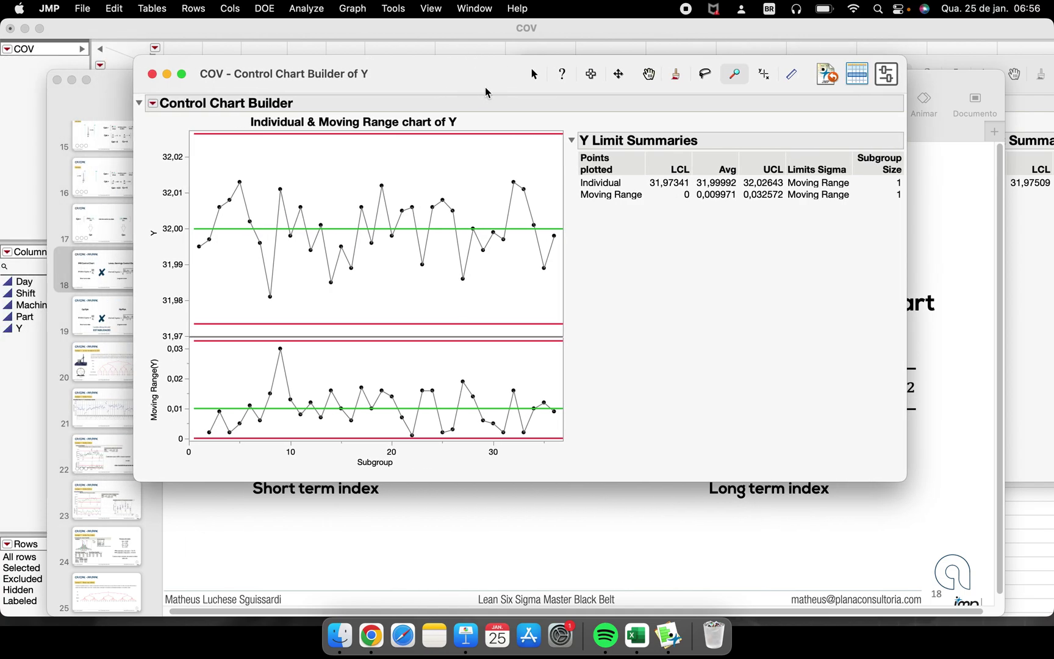
pyautogui.moveTo(436, 81); pyautogui.dragTo(669, 123)
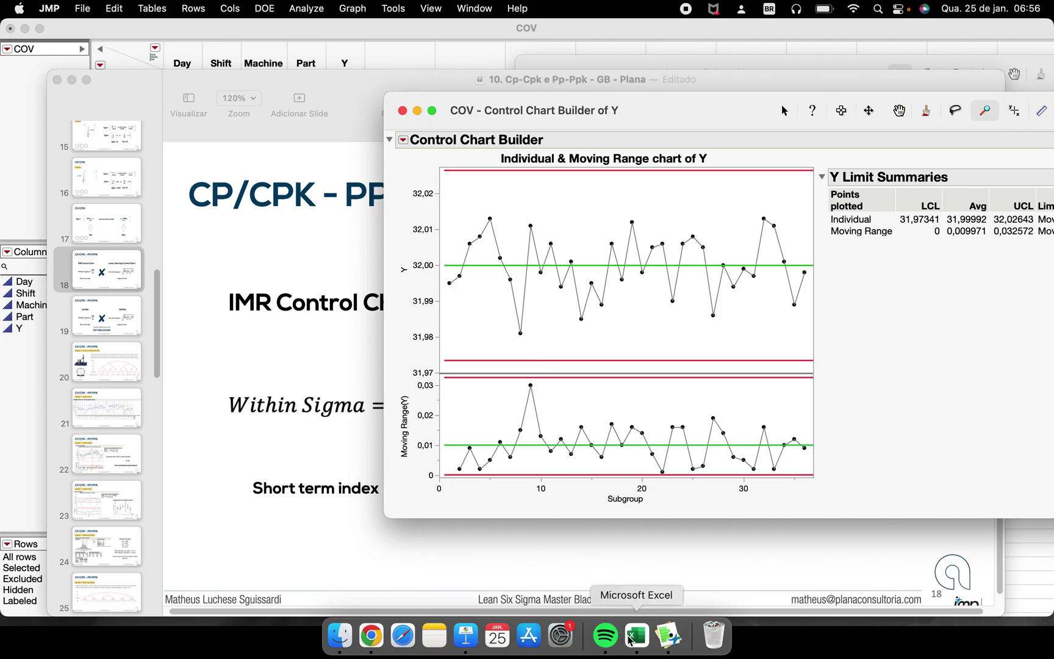
pyautogui.rightClick(676, 634)
pyautogui.click(716, 494)
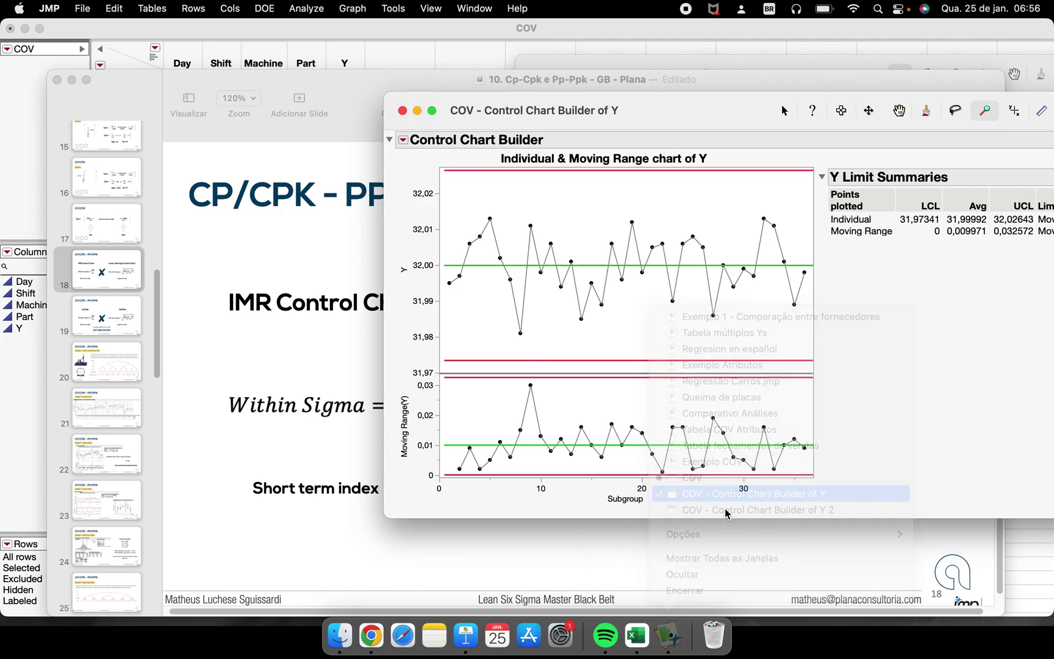
pyautogui.rightClick(669, 638)
pyautogui.click(716, 509)
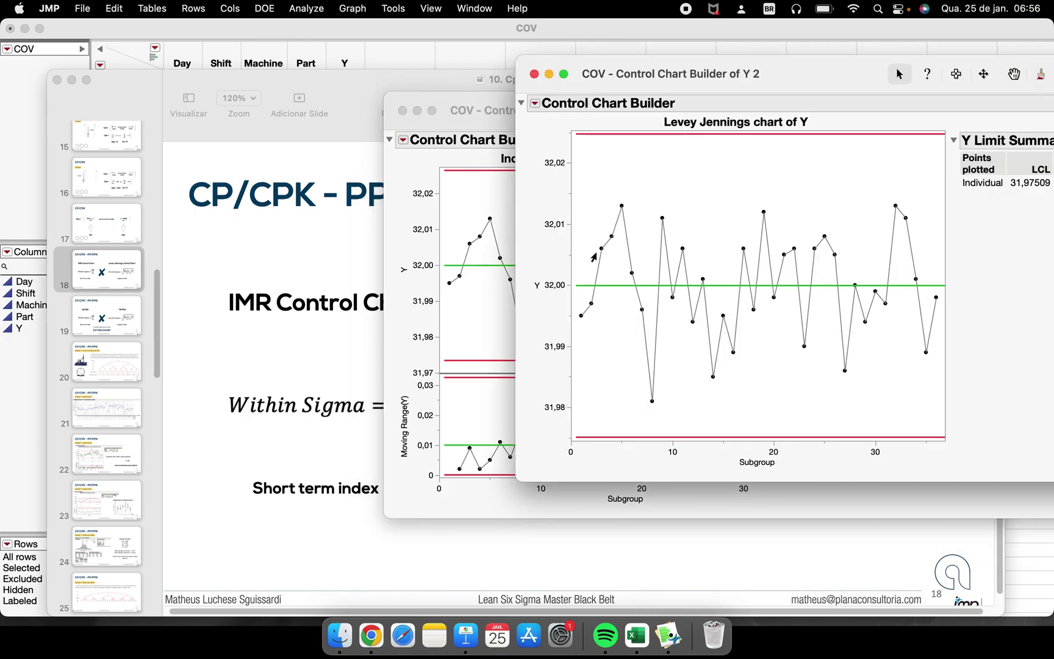
# Step: Rearrange the two chart windows so the IMR plots and the Levey Jennings plot are visible next to each other
pyautogui.moveTo(600, 90); pyautogui.dragTo(735, 125)
pyautogui.moveTo(618, 108); pyautogui.dragTo(229, 89)
pyautogui.moveTo(759, 108); pyautogui.dragTo(512, 61)
pyautogui.click(229, 97)
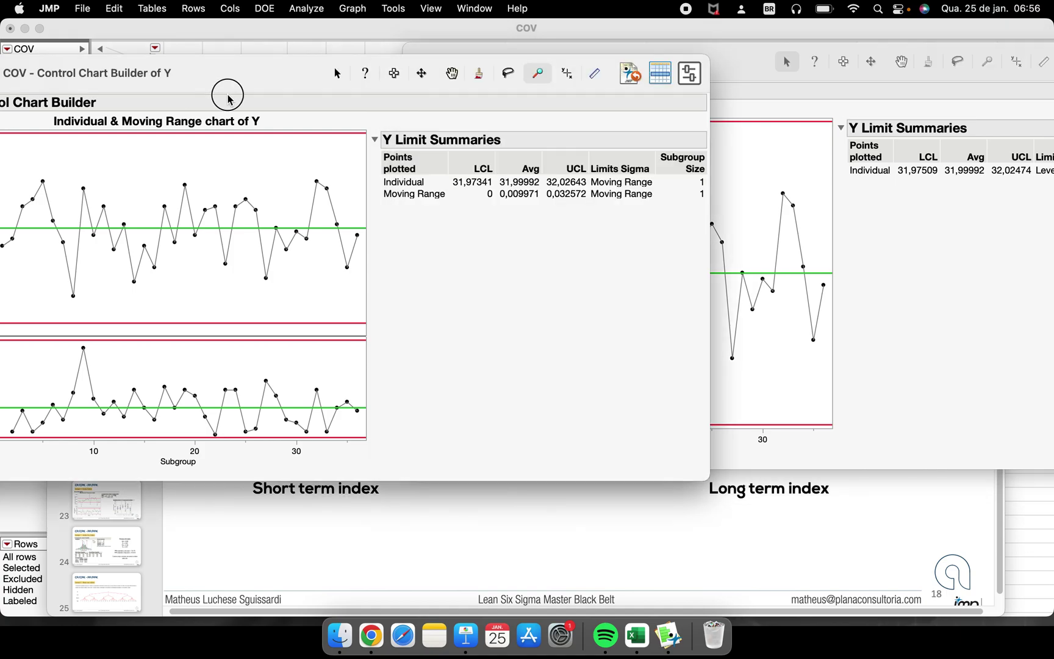
pyautogui.moveTo(226, 75); pyautogui.dragTo(313, 85)
pyautogui.click(897, 226)
pyautogui.moveTo(707, 78); pyautogui.dragTo(809, 80)
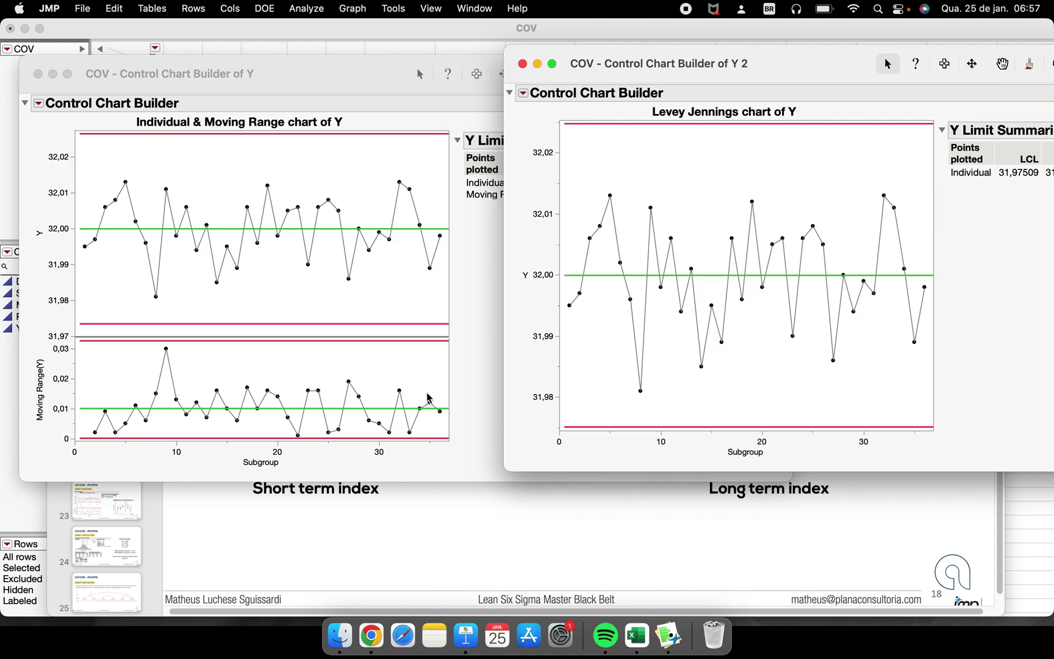
# Step: Minimize both control chart windows, the COV data table and the Keynote presentation
pyautogui.click(537, 64)
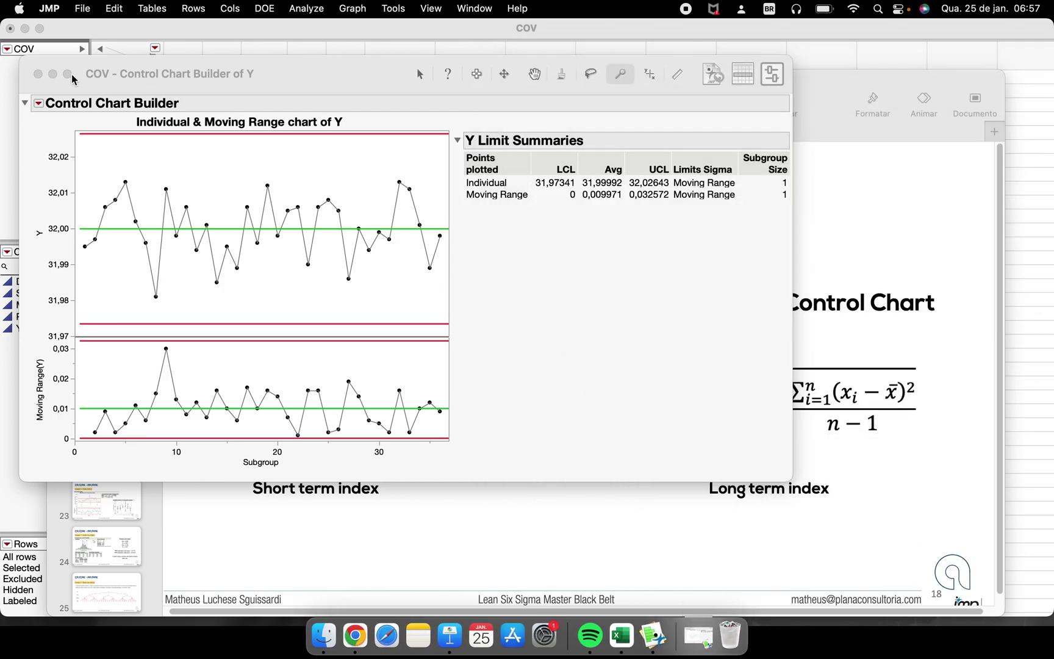
pyautogui.click(53, 74)
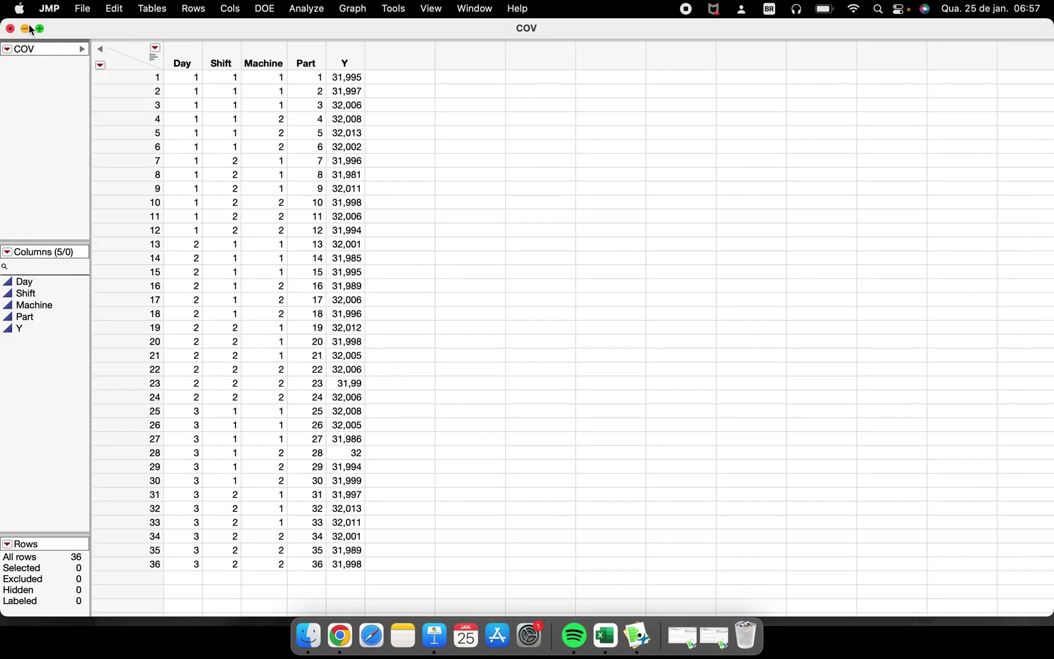
pyautogui.click(24, 28)
pyautogui.click(72, 80)
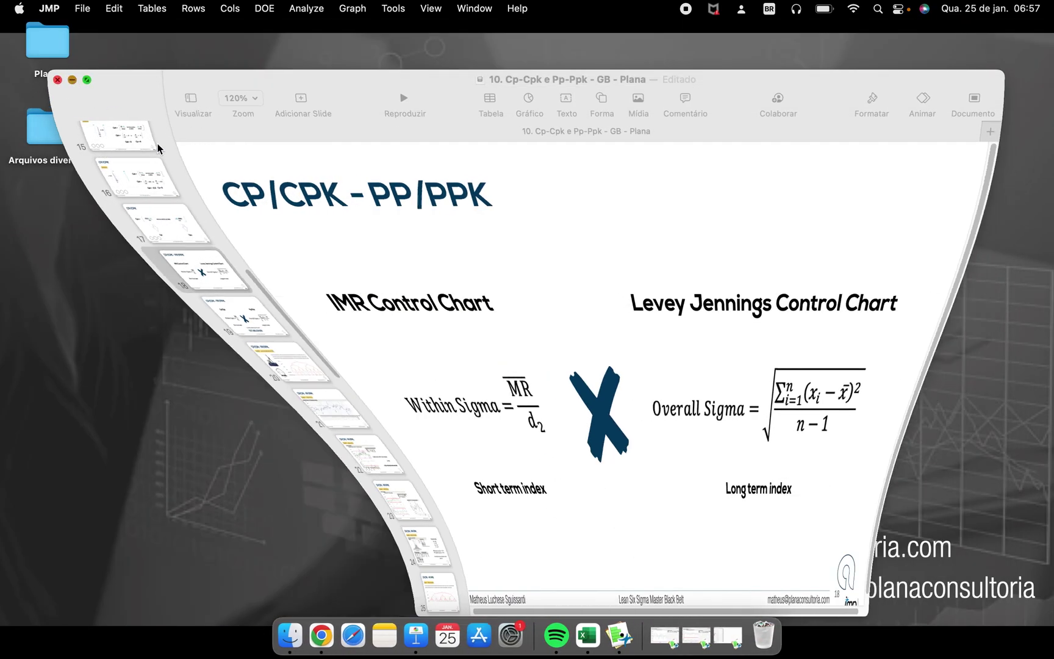